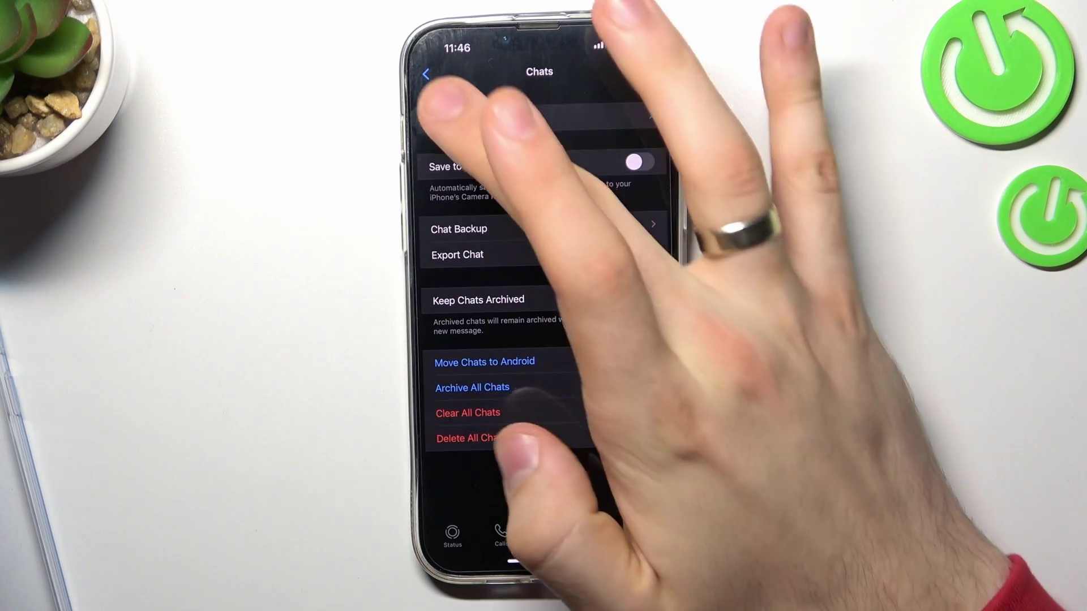
Step: From Settings › Chats › Chat Backup, run Back Up Now to upload the 2.6 MB backup to iCloud
click(426, 74)
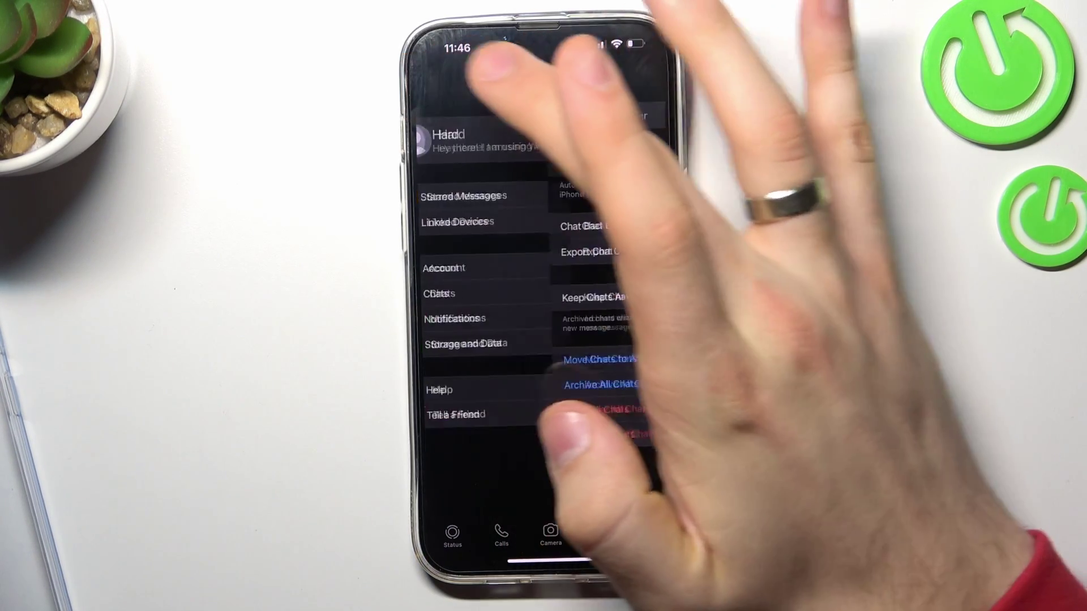
click(543, 294)
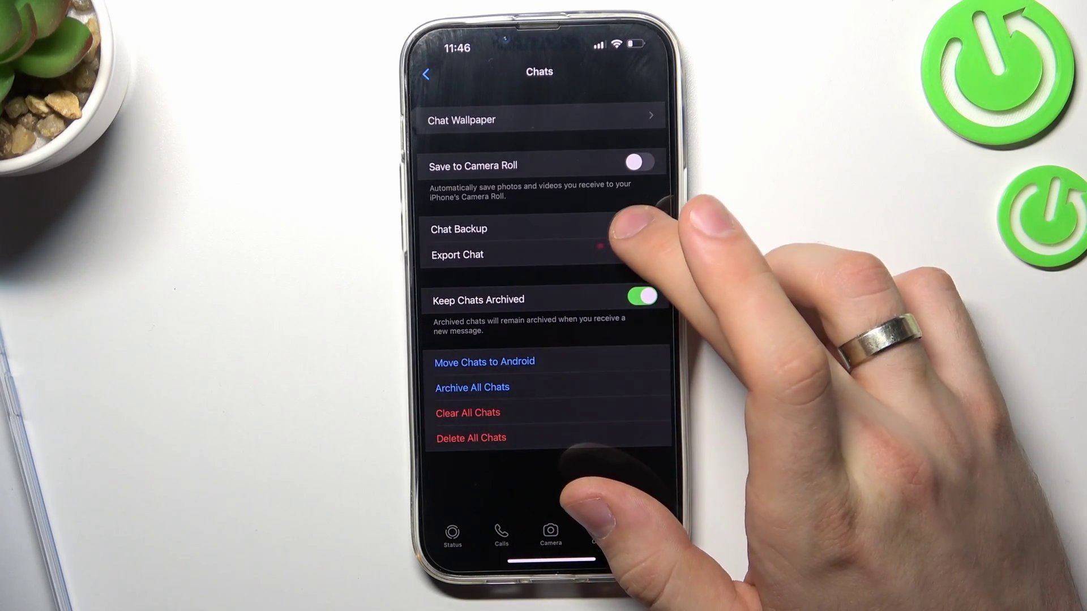
click(543, 229)
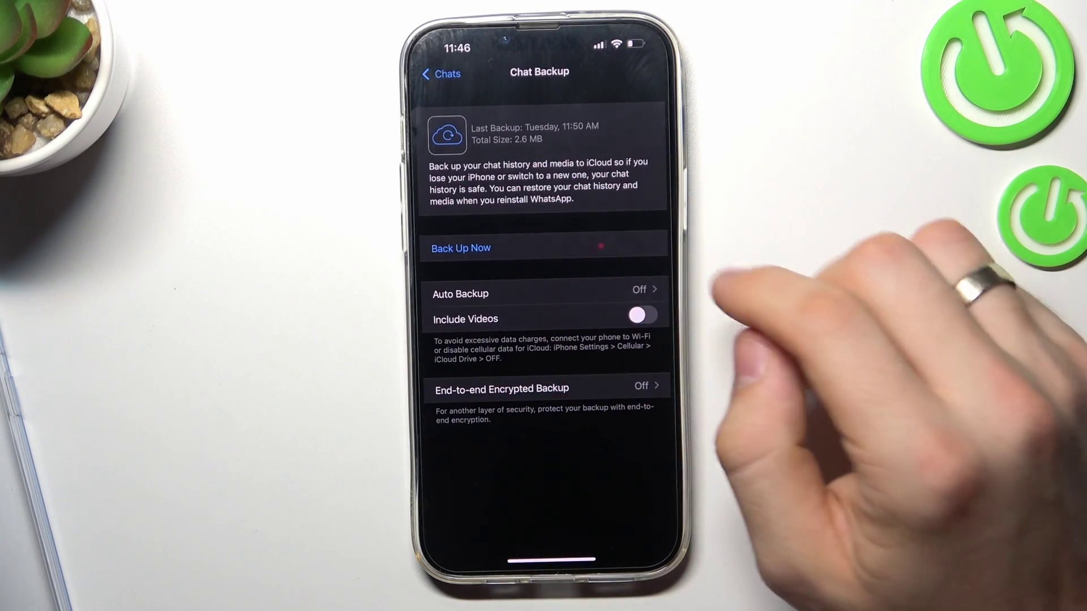
click(460, 248)
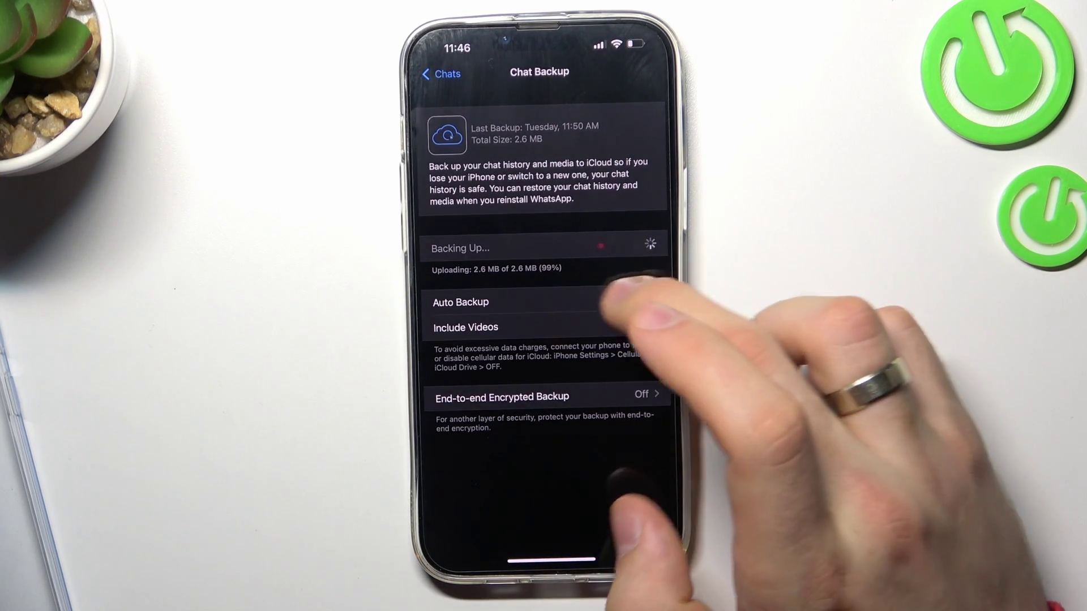
Step: Change Auto Backup from Never to Daily and return to the Chat Backup page
click(624, 303)
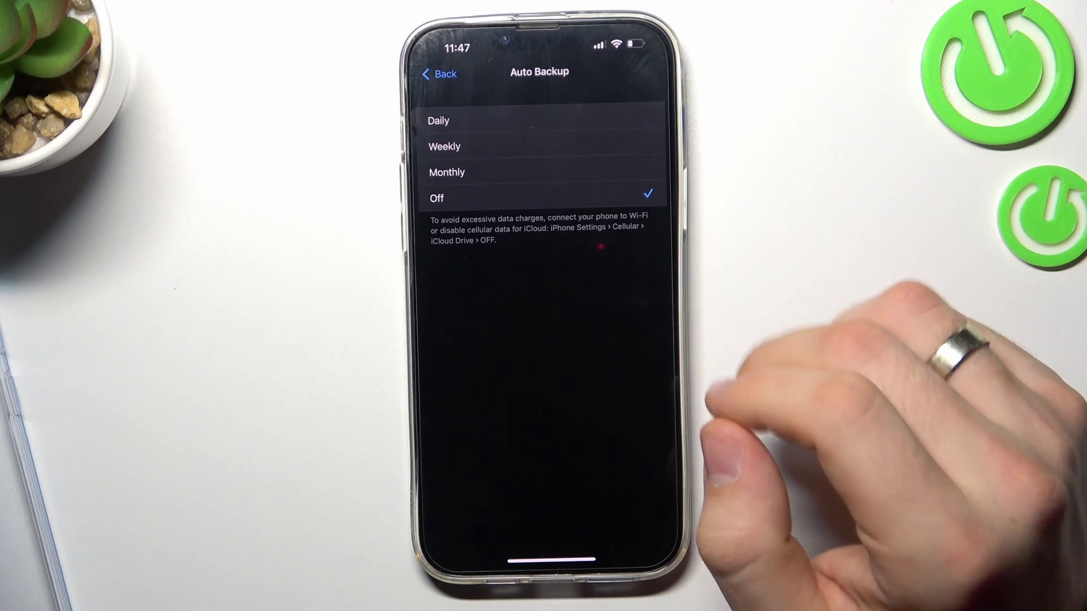
click(543, 120)
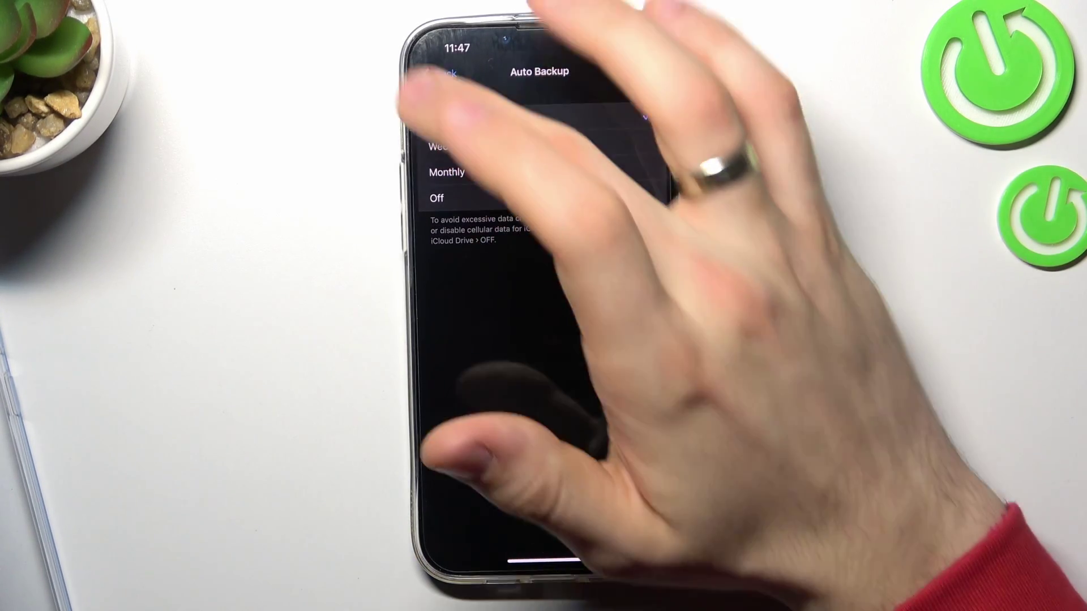
click(439, 74)
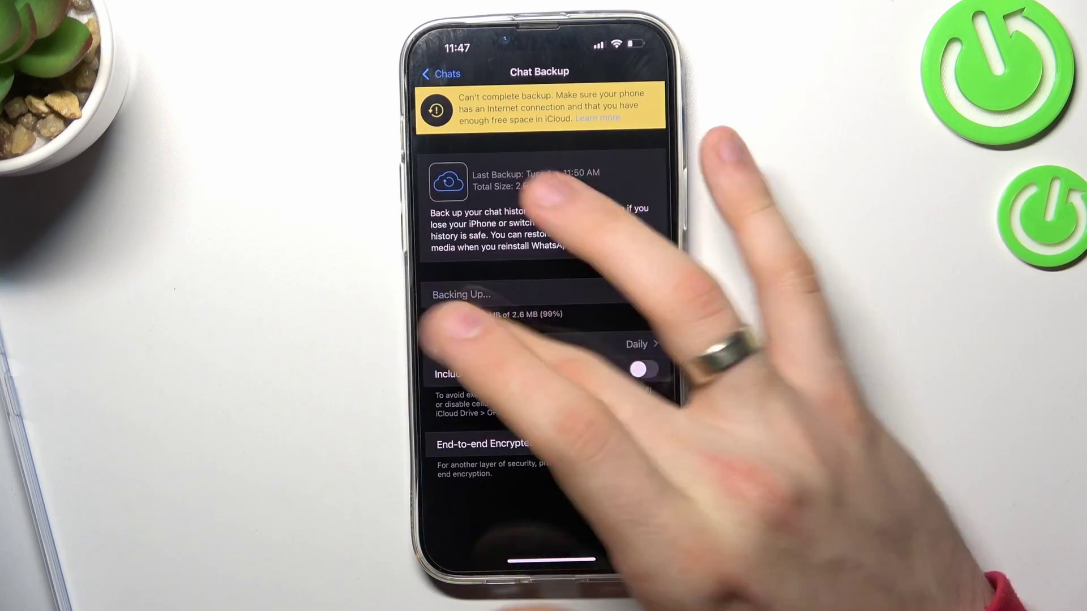
drag(425, 314, 595, 314)
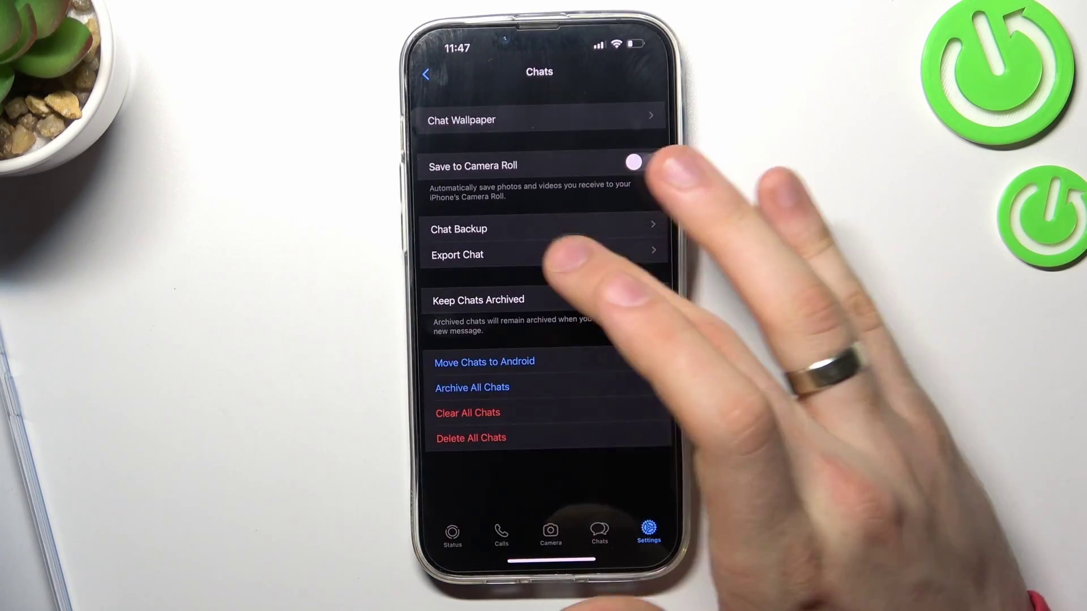
click(544, 229)
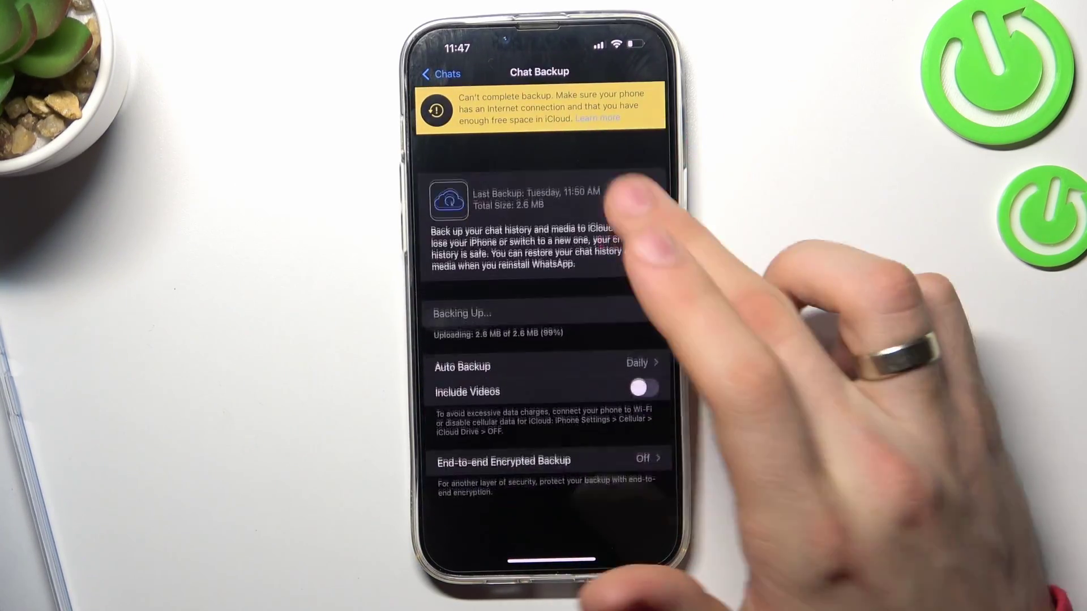
drag(595, 196, 594, 527)
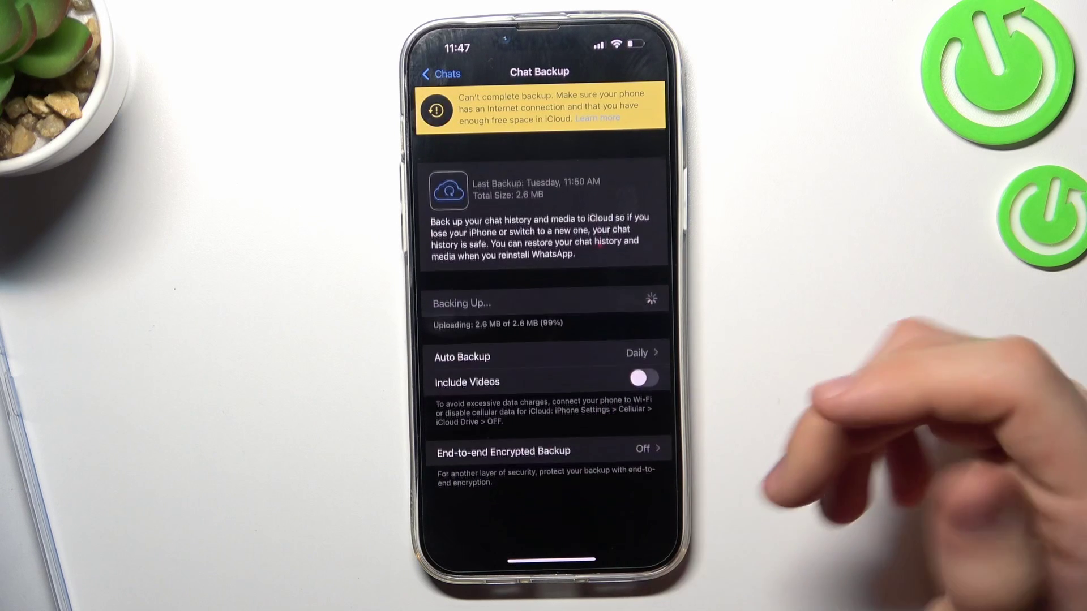